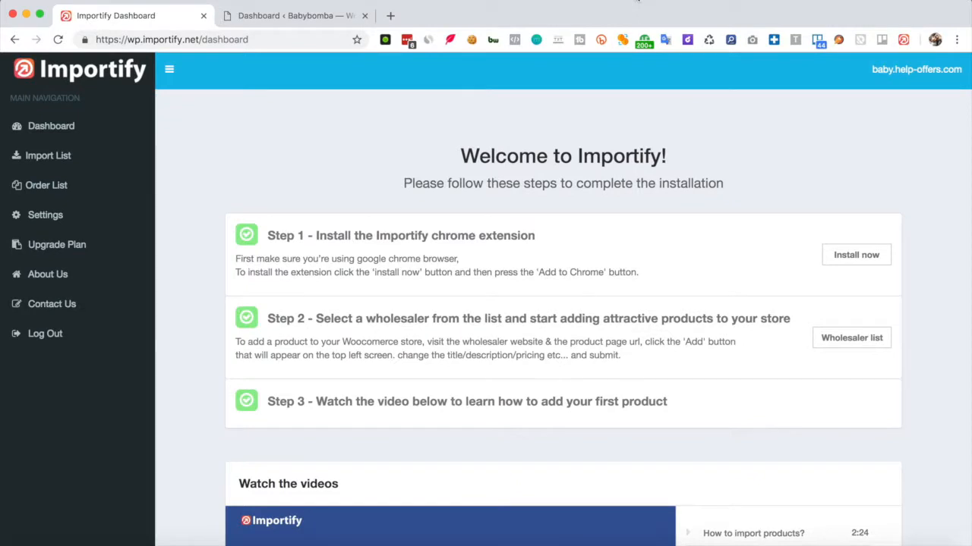
left_click(294, 17)
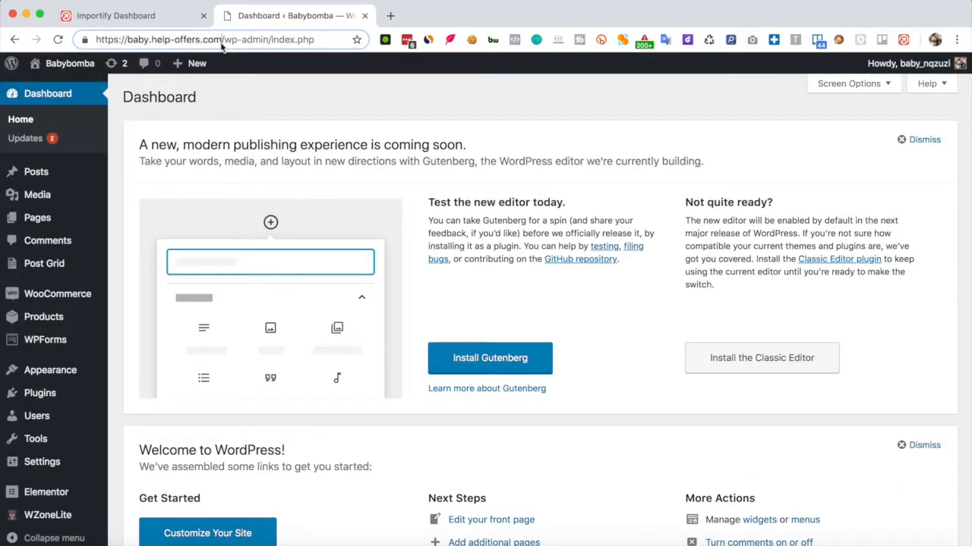
left_click_drag(222, 40, 96, 39)
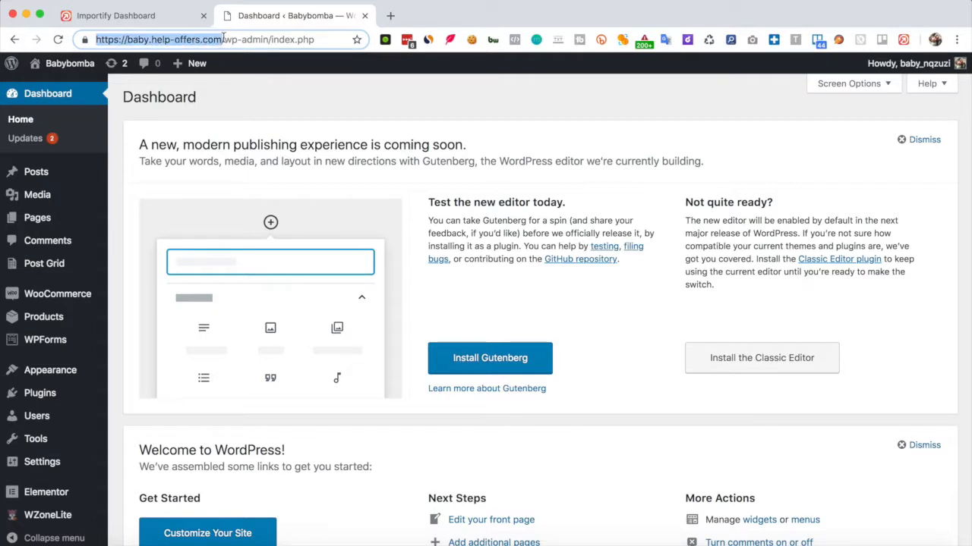
right_click(160, 40)
left_click(189, 122)
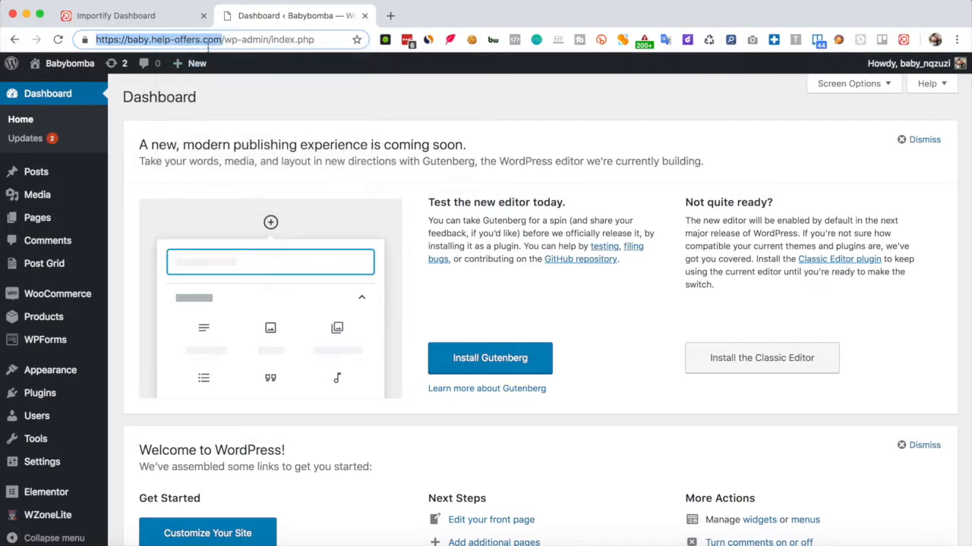
left_click(160, 17)
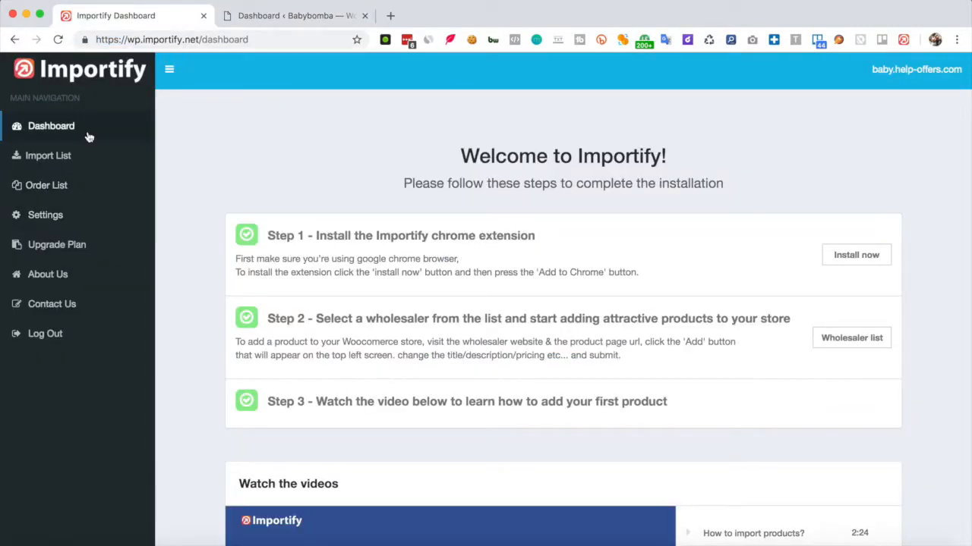
left_click(59, 217)
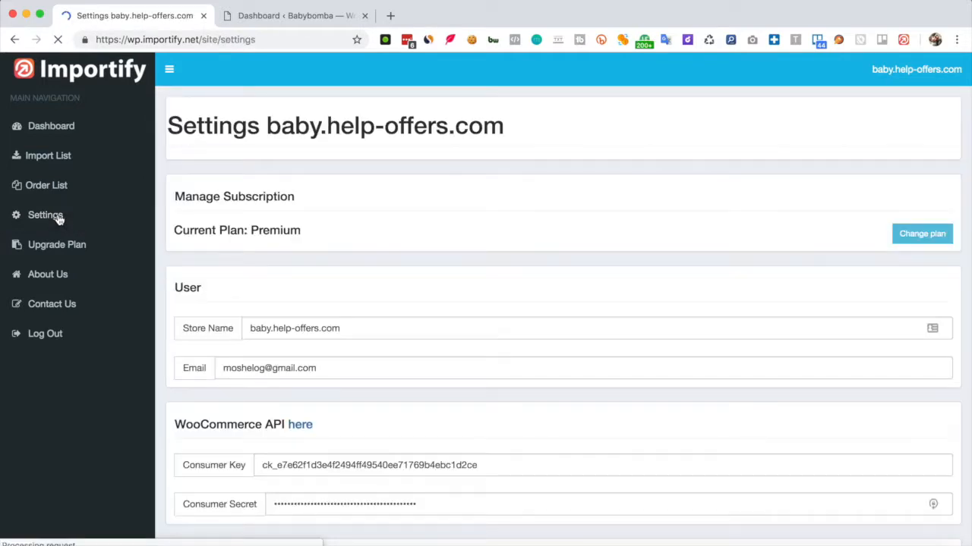
left_click_drag(364, 326, 243, 328)
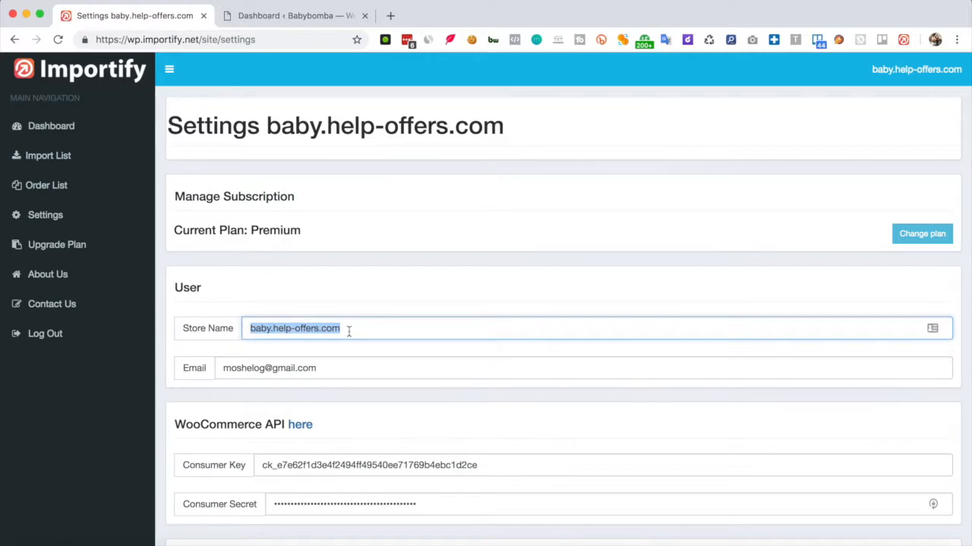
key("super+v")
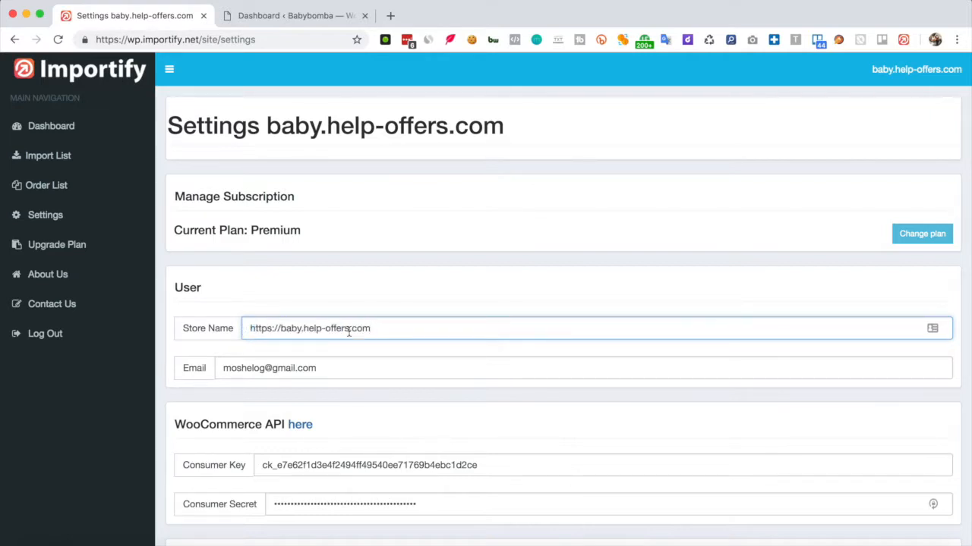
scroll(707, 347, "down", 15)
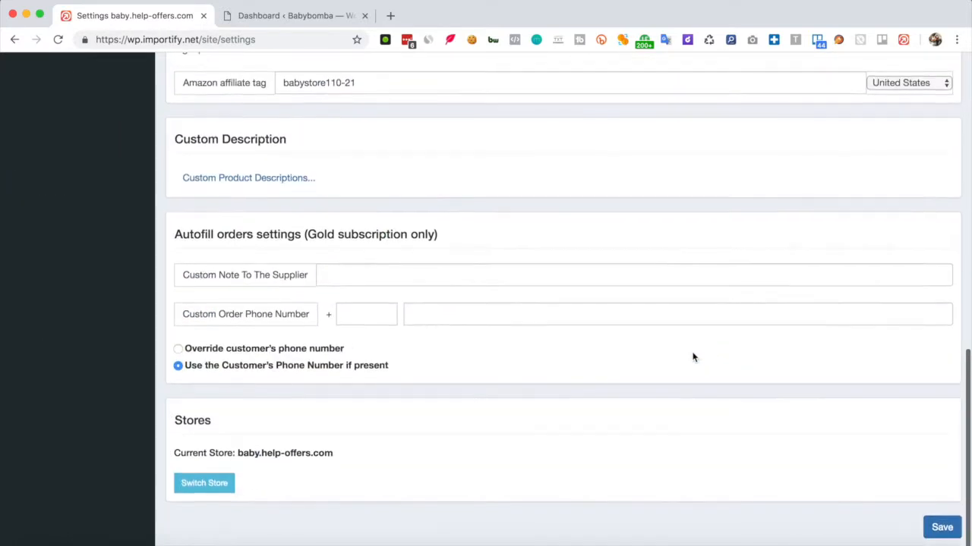
left_click(942, 527)
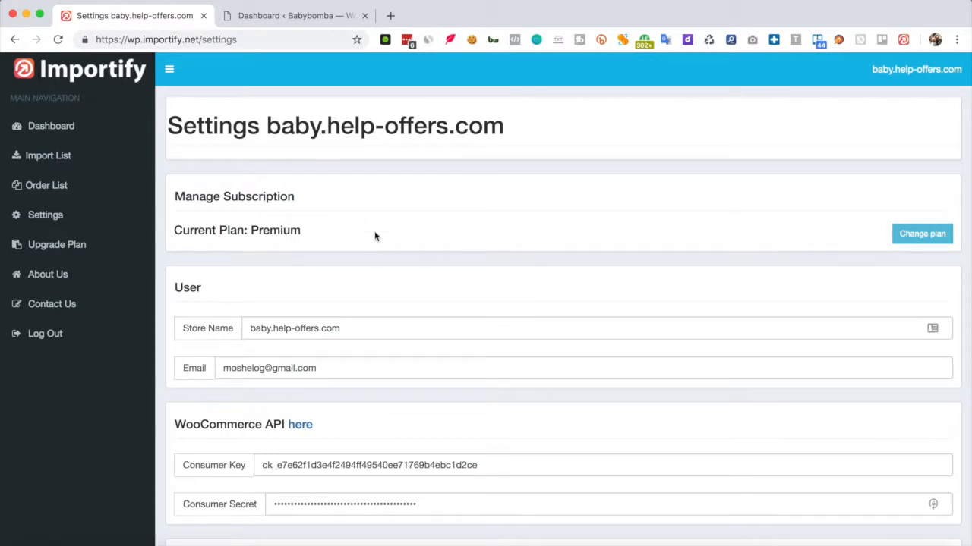
- Check the common permalink structure and the product permalink options in the WordPress site's Permalink Settings
left_click(300, 17)
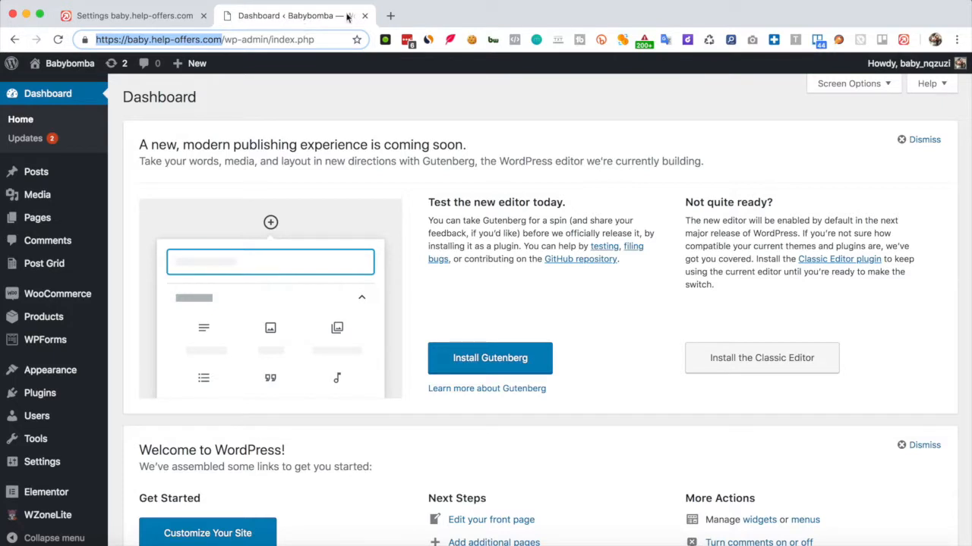
left_click(45, 467)
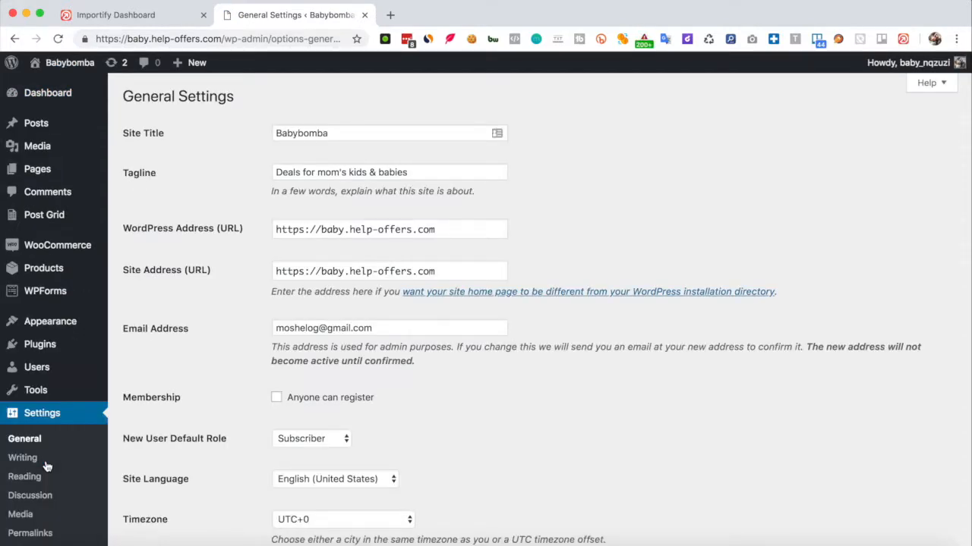
scroll(45, 467, "down", 2)
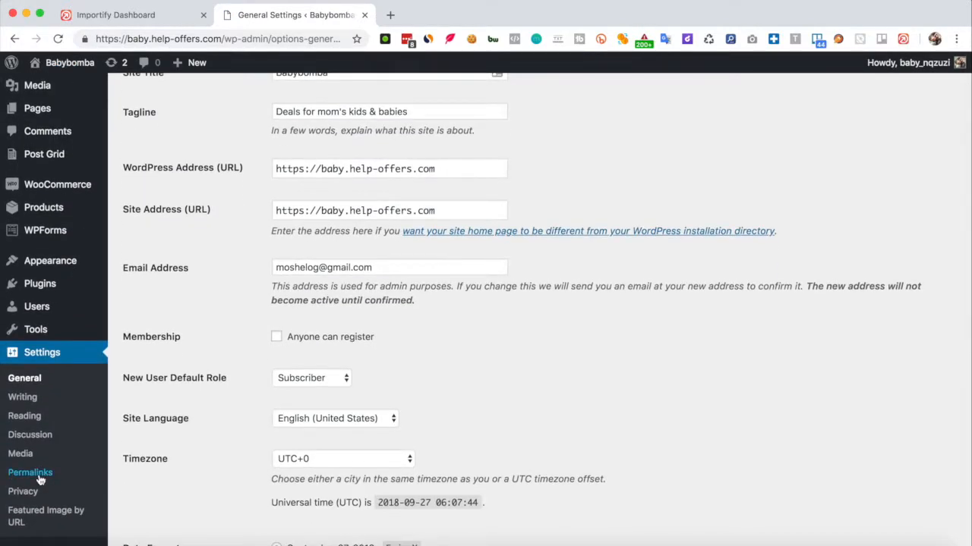
left_click(33, 477)
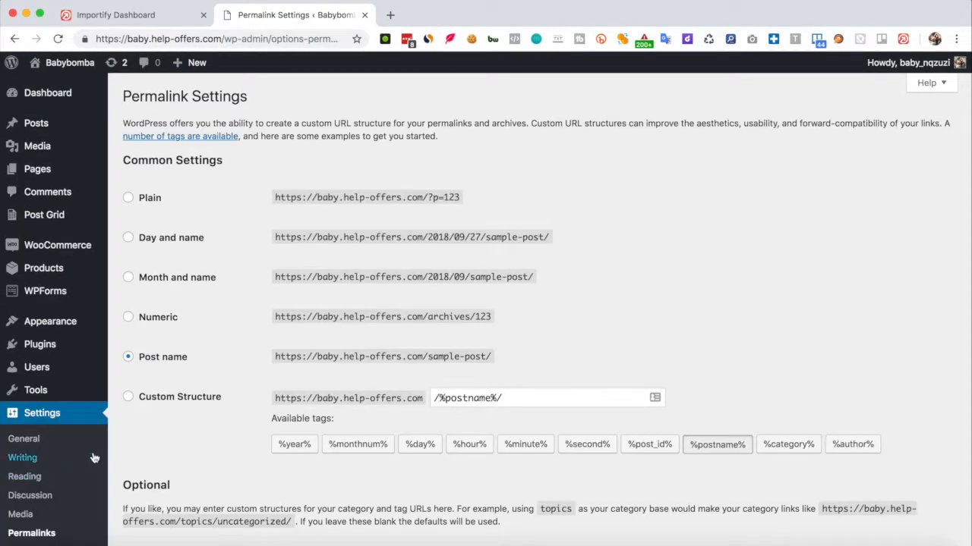
scroll(222, 350, "down", 2)
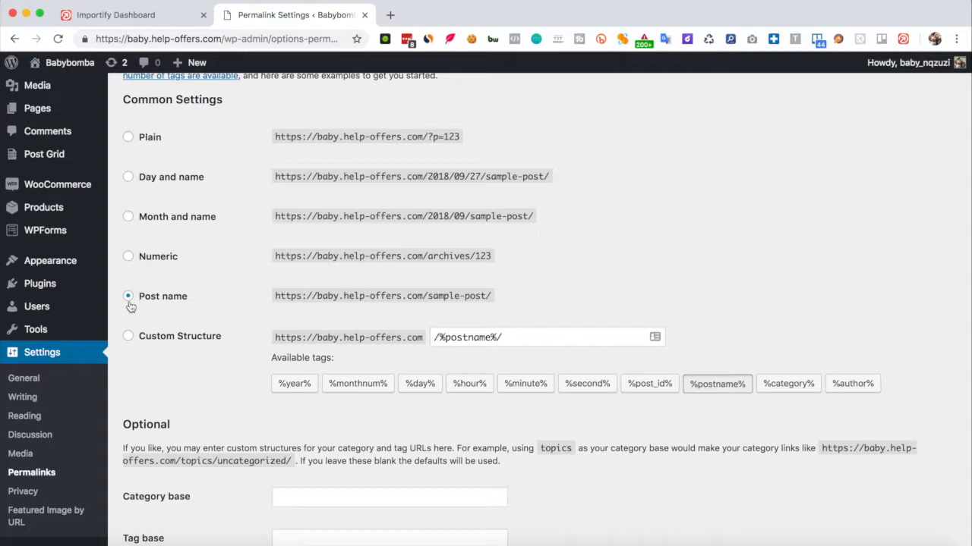
scroll(128, 357, "down", 10)
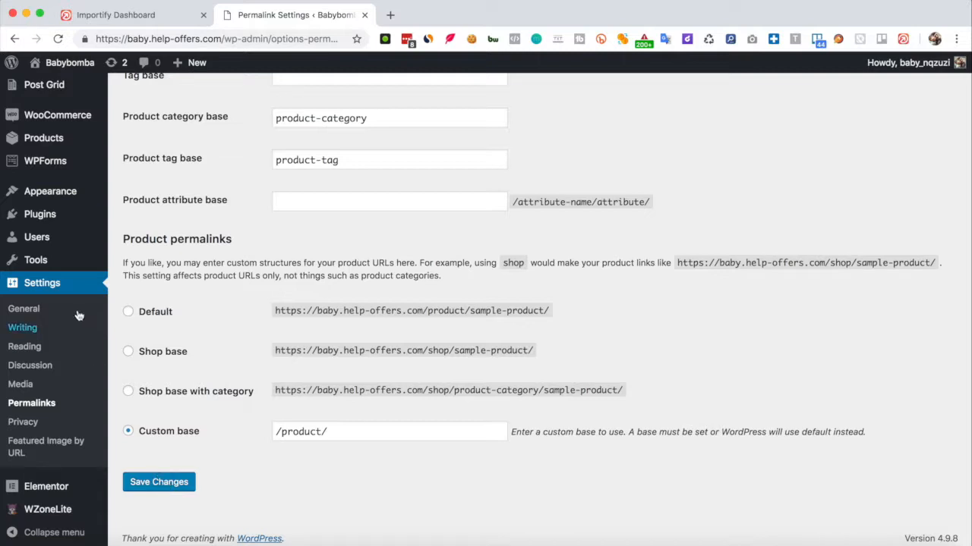
- Save WooCommerce's advanced Legacy API settings with the legacy REST API enabled
mouse_move(75, 123)
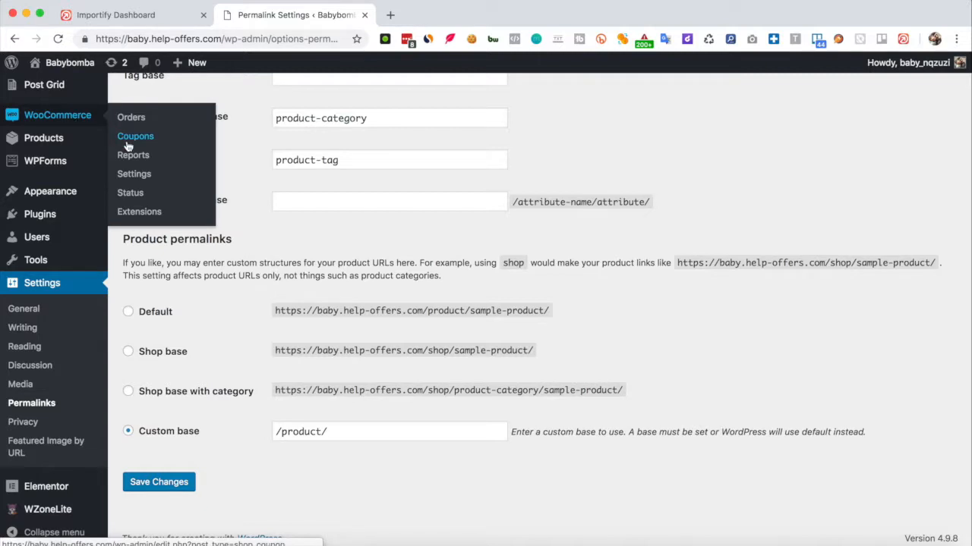
left_click(136, 178)
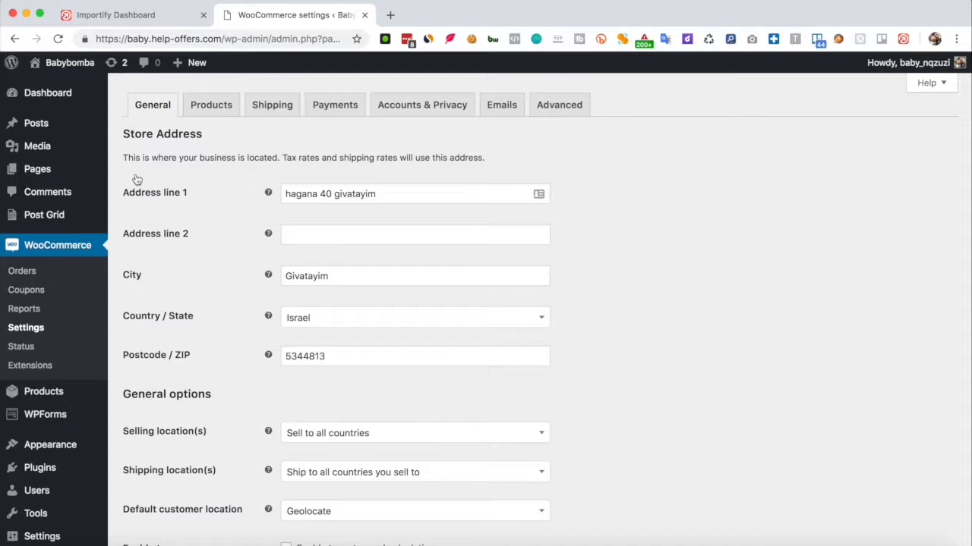
left_click(560, 105)
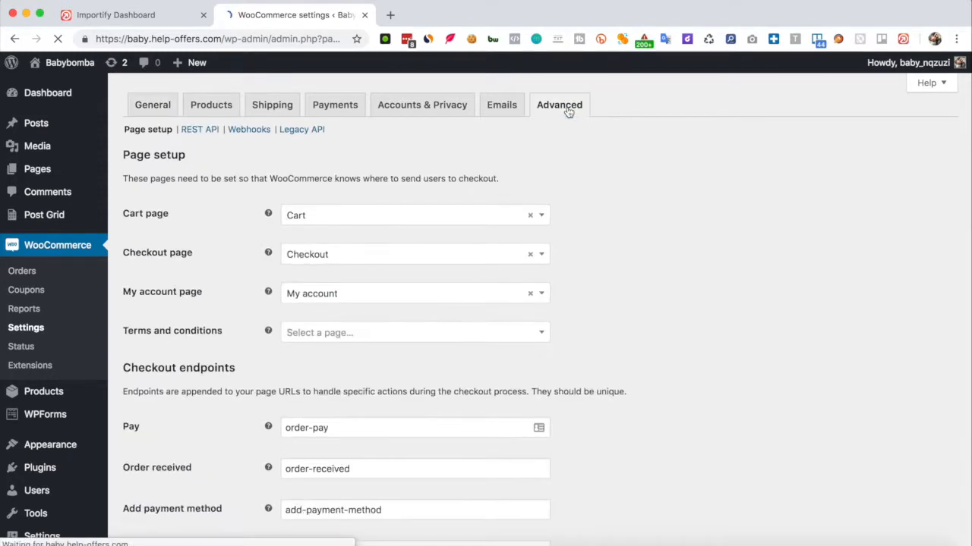
left_click(302, 130)
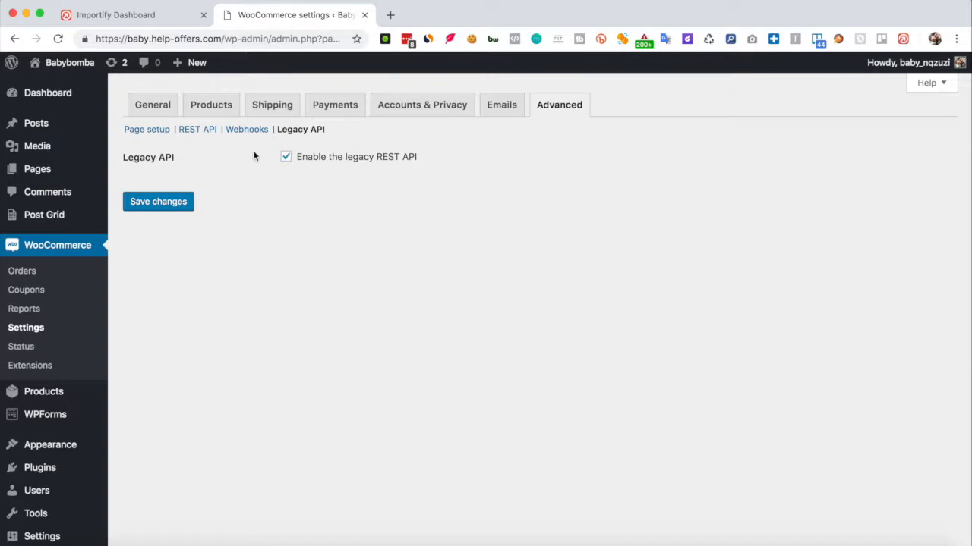
left_click(168, 211)
- Generate a WooCommerce REST API key with the description "importify app" and Read/Write permissions
left_click(198, 130)
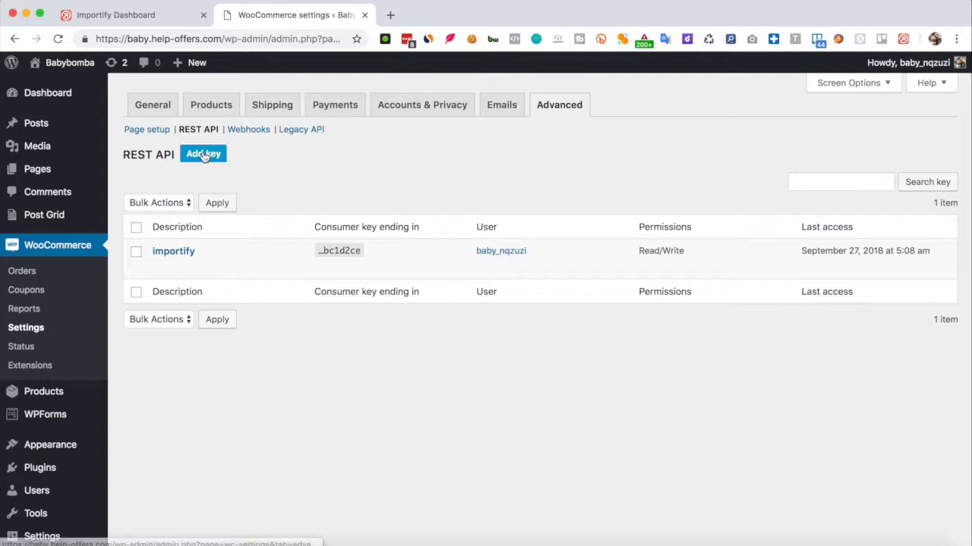
left_click(203, 158)
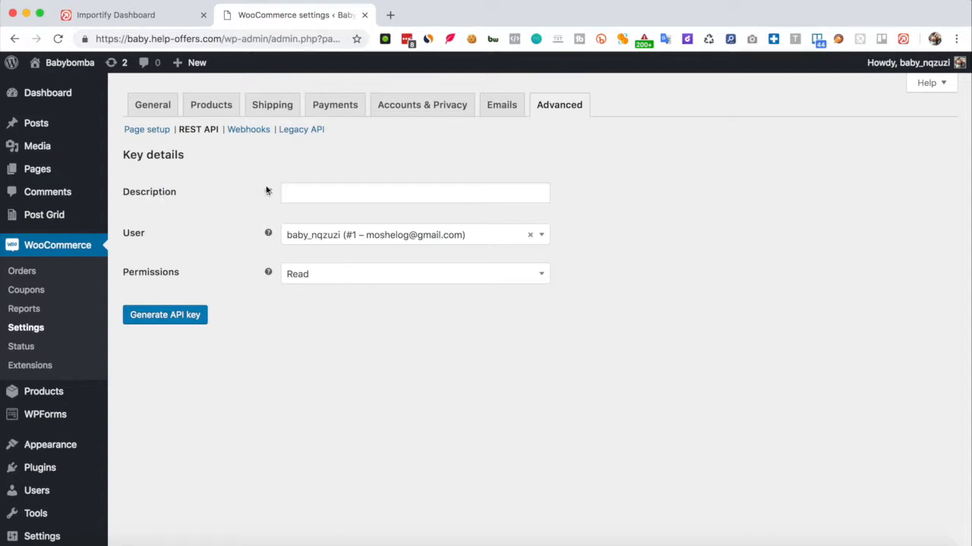
left_click(318, 192)
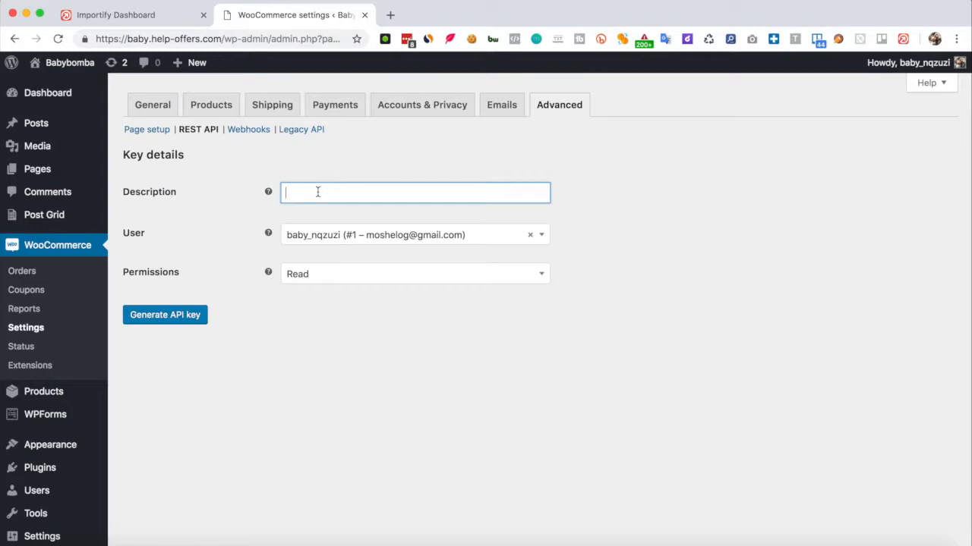
type("importify app")
left_click(345, 279)
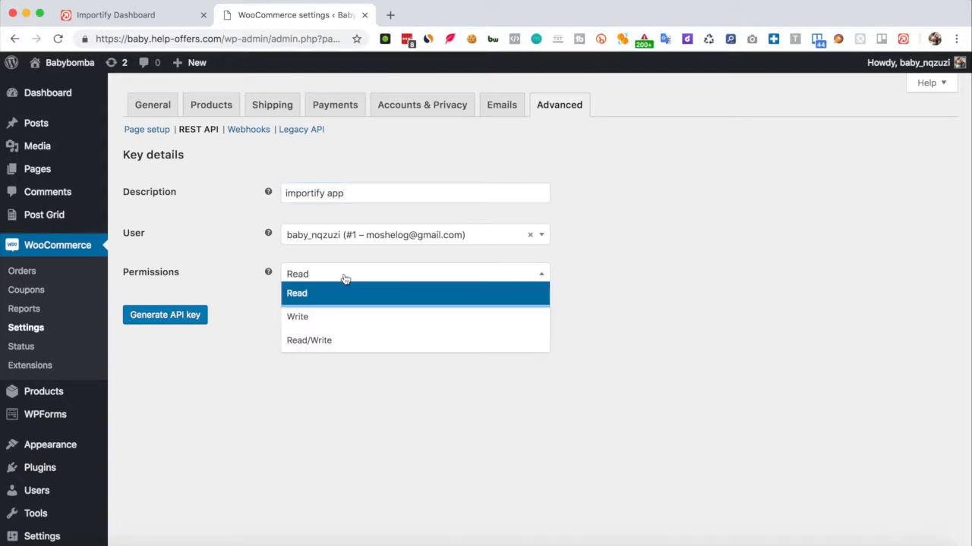
left_click(337, 343)
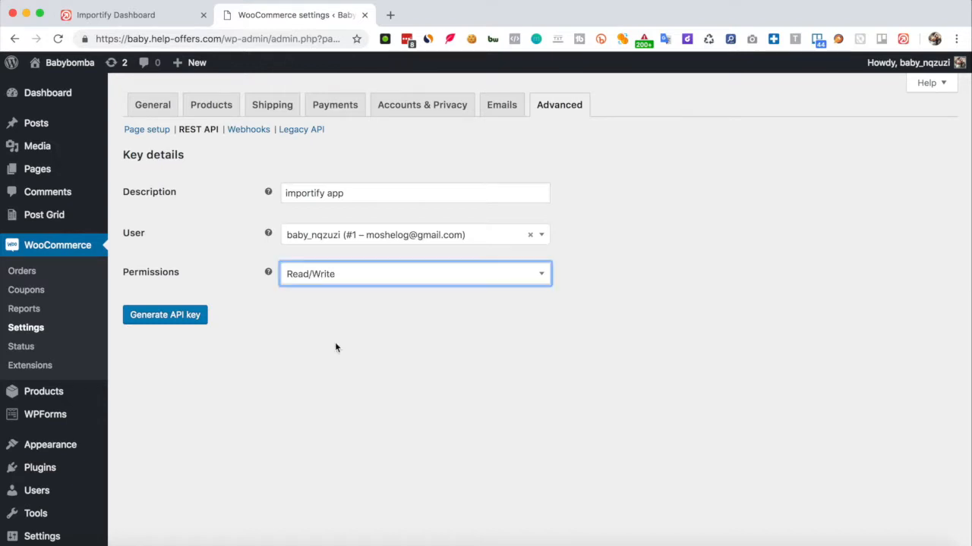
left_click(166, 316)
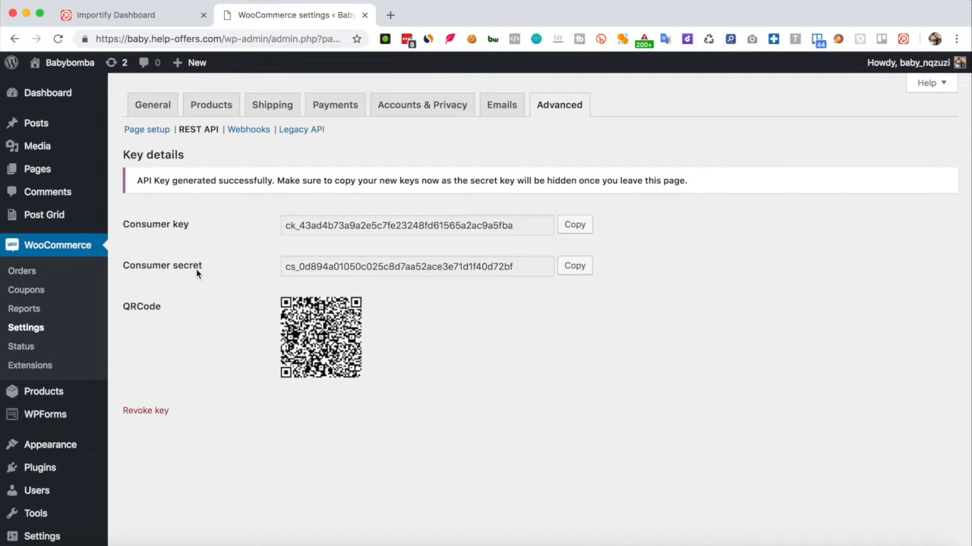
- Copy the generated consumer key from WooCommerce into the Consumer Key field of the Importify settings
left_click(575, 228)
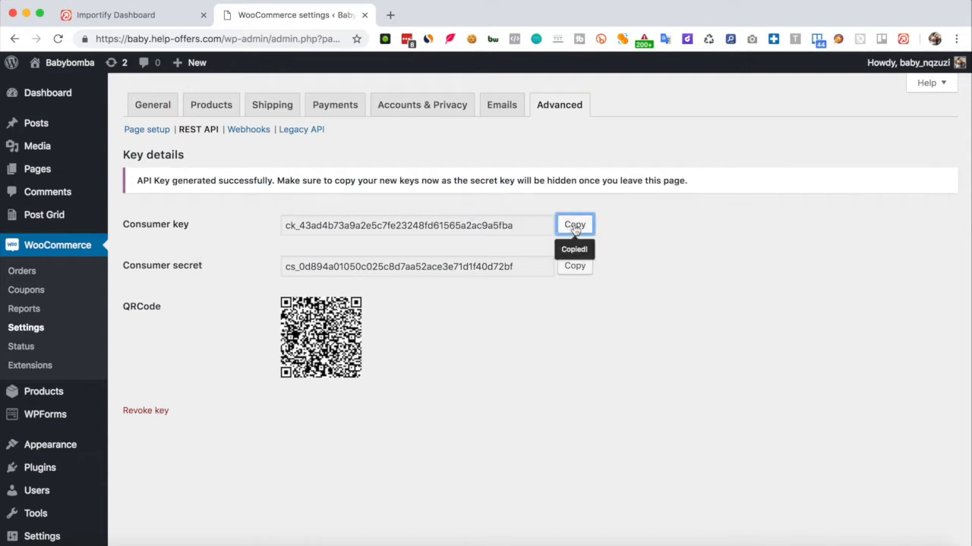
left_click(158, 17)
left_click(57, 215)
scroll(585, 192, "down", 1)
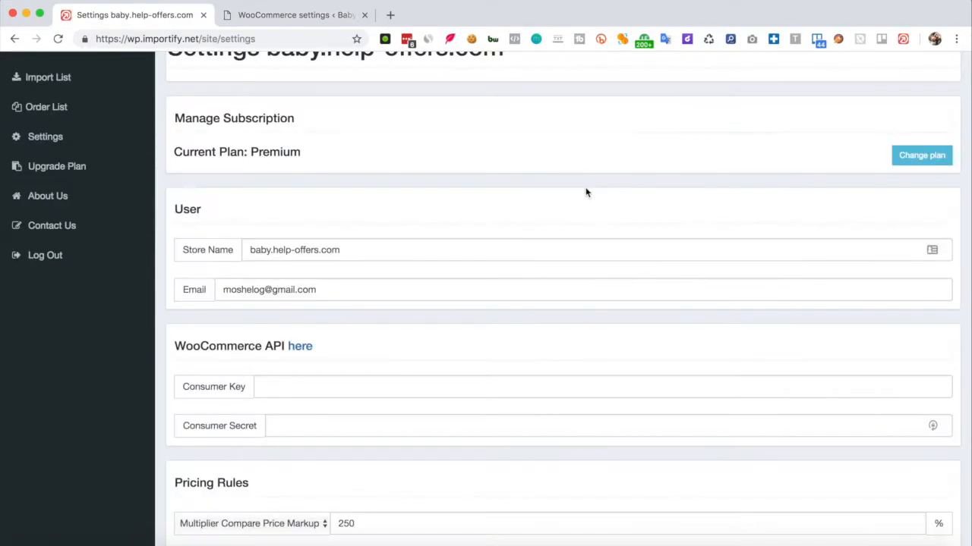
left_click(292, 390)
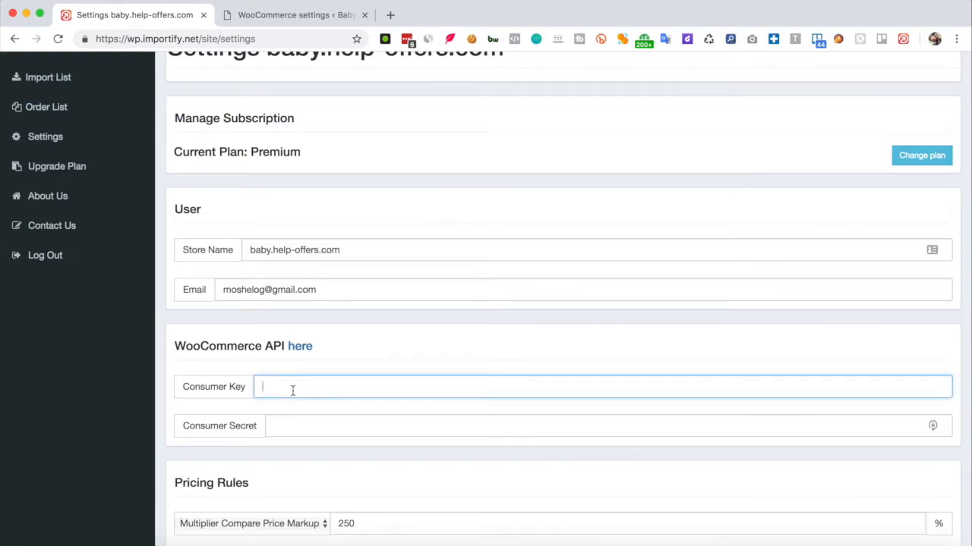
key("super+v")
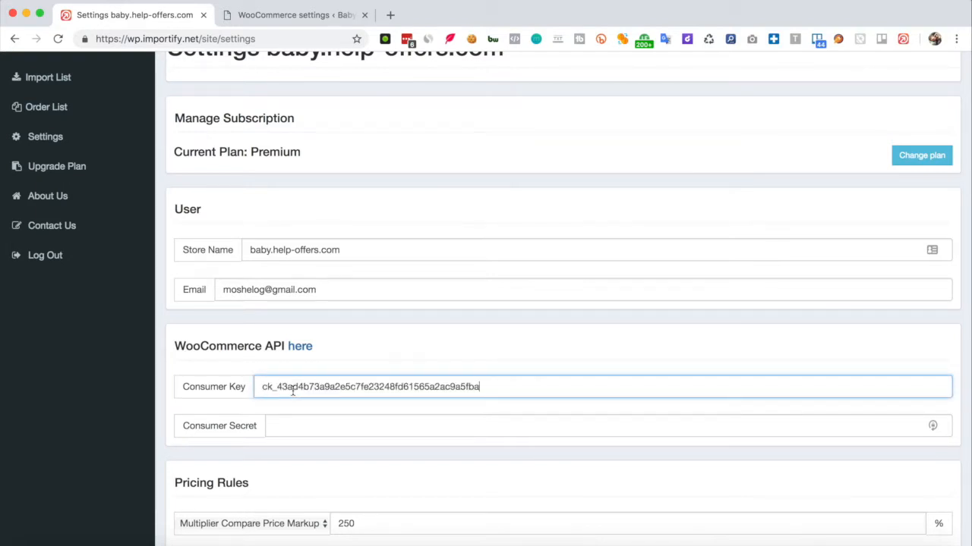
- Copy the generated consumer secret from WooCommerce into the Consumer Secret field of the Importify settings
left_click(292, 13)
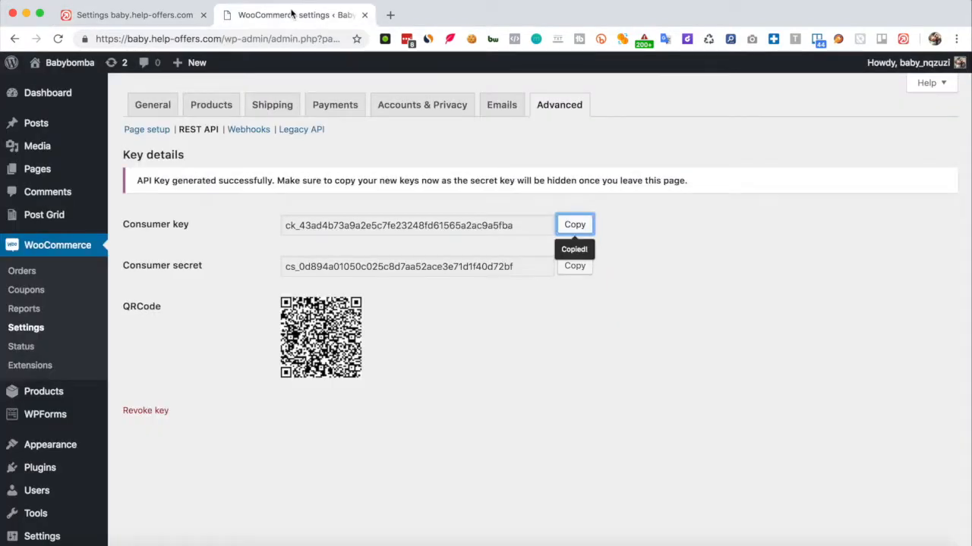
left_click(575, 266)
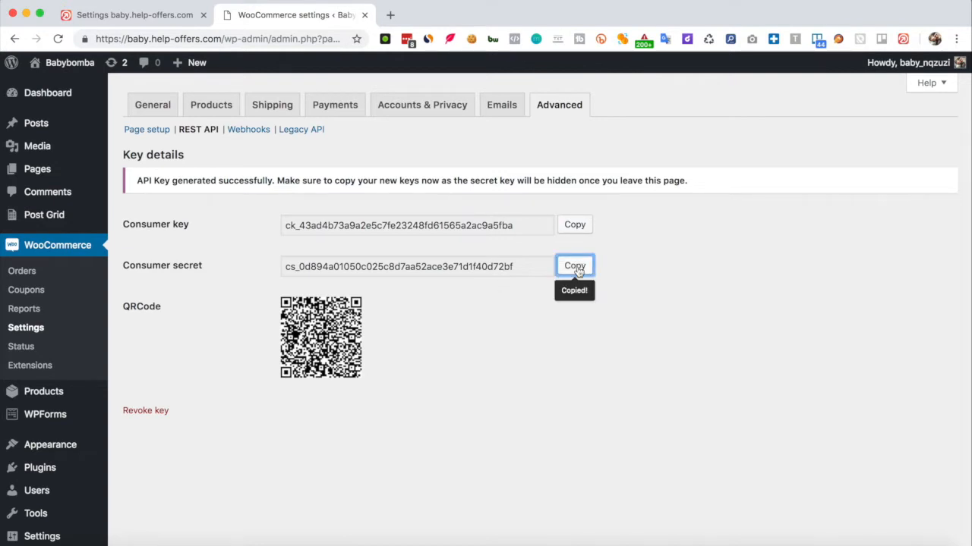
left_click(151, 15)
left_click(293, 428)
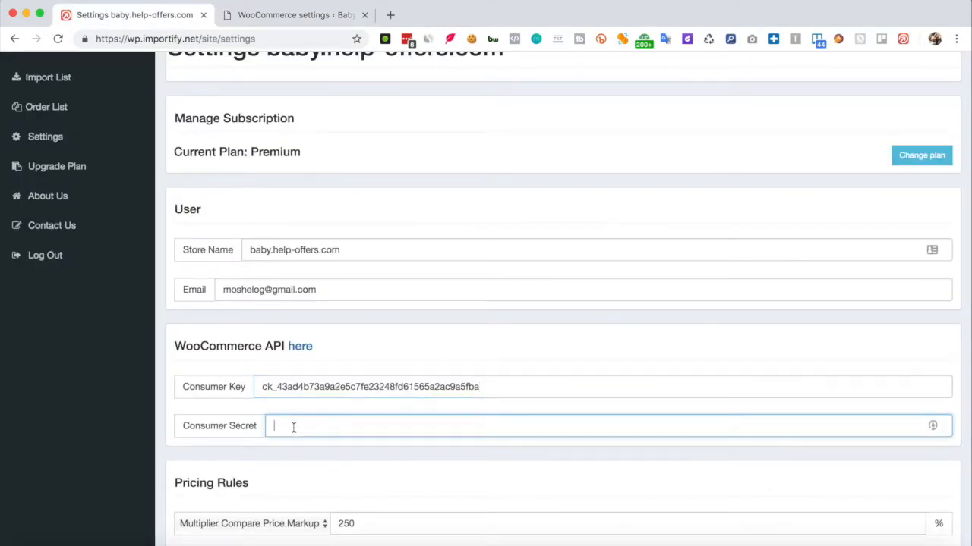
key("ctrl+v")
scroll(293, 428, "down", 10)
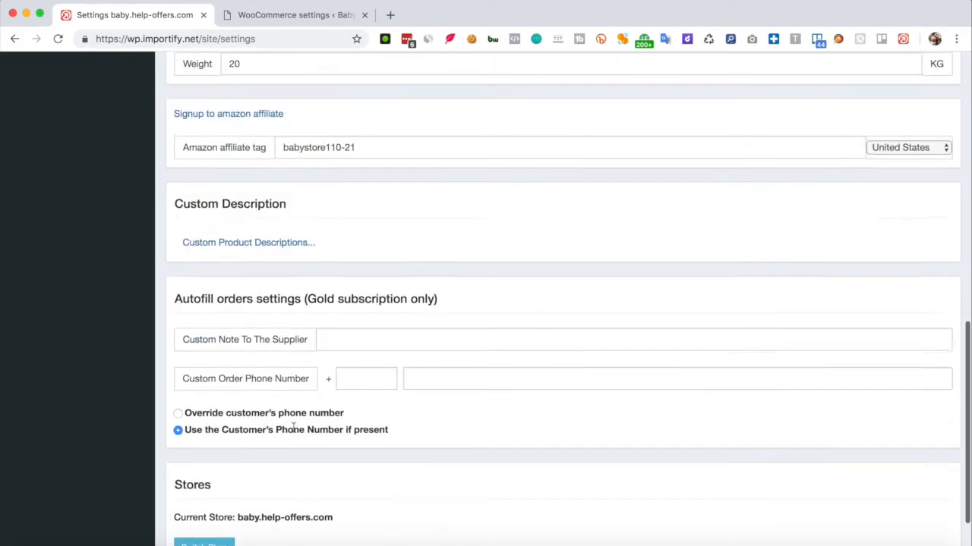